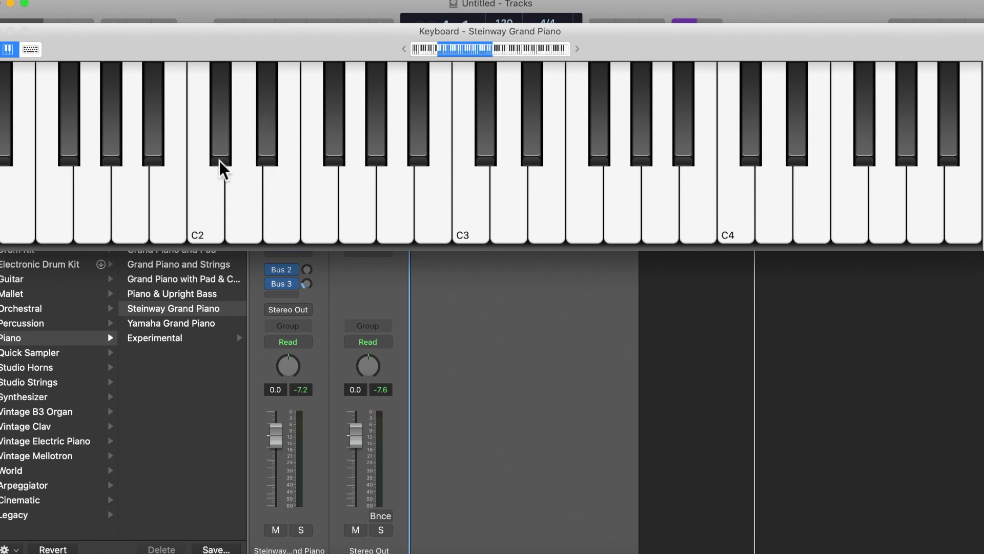
Step: Play C2, C3 and C4 on the Steinway Grand Piano, then show the keyboard starting at C1
click(199, 127)
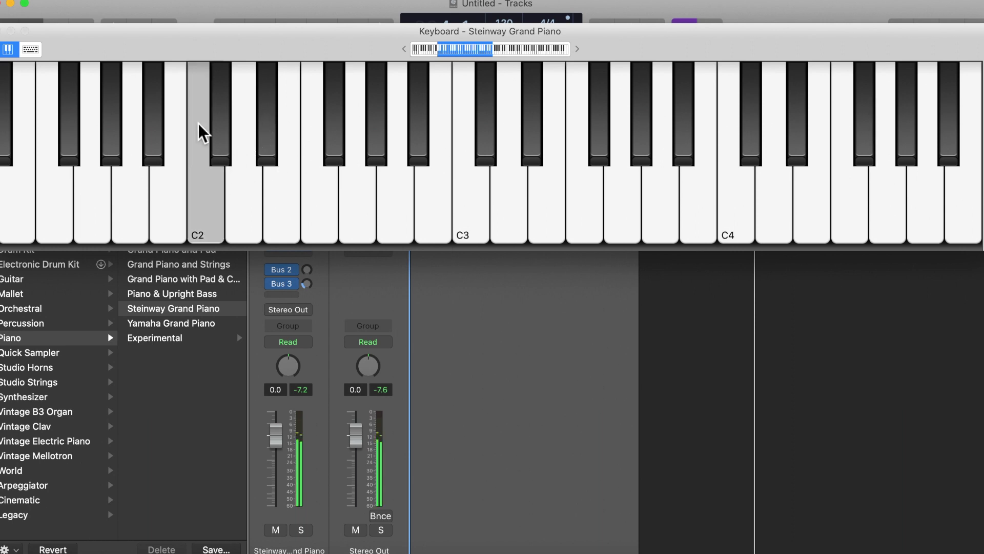
click(467, 98)
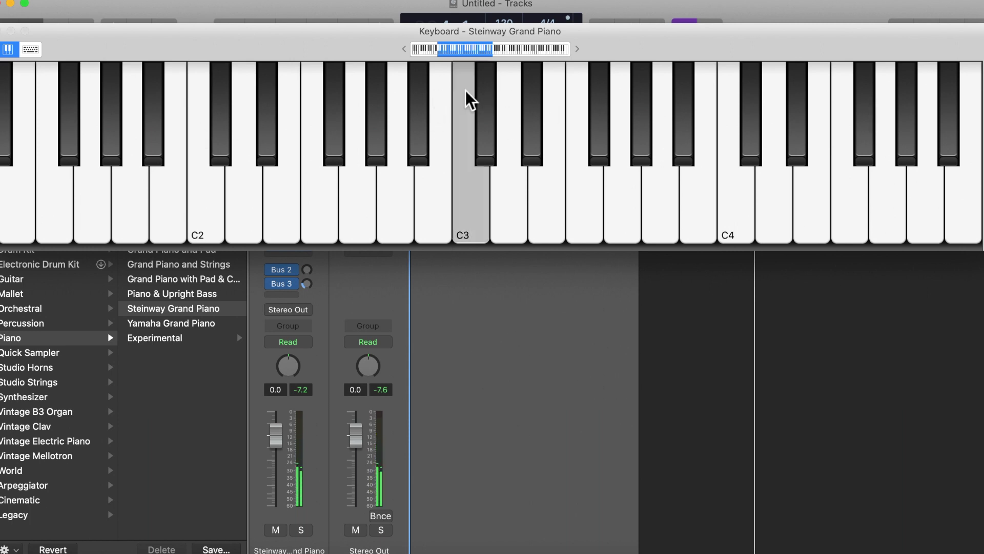
click(733, 108)
key(super+k)
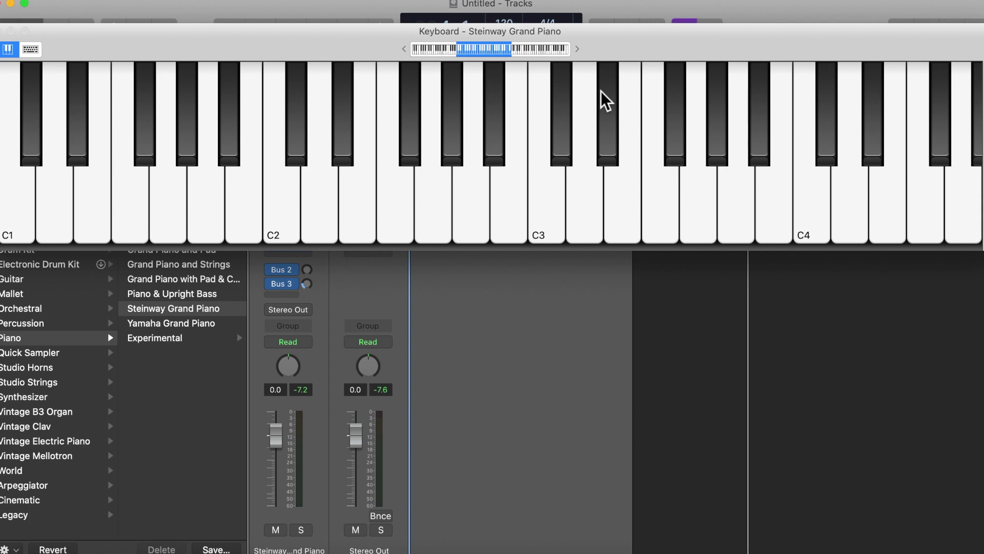
Step: Play C3 twice, then D3, E3 and F3 on the Steinway Grand Piano
click(541, 93)
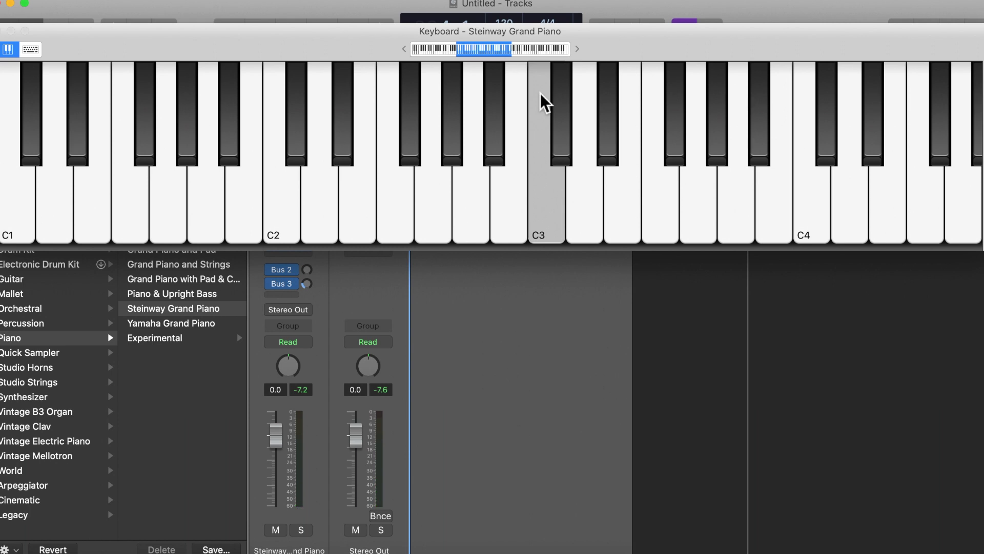
click(540, 95)
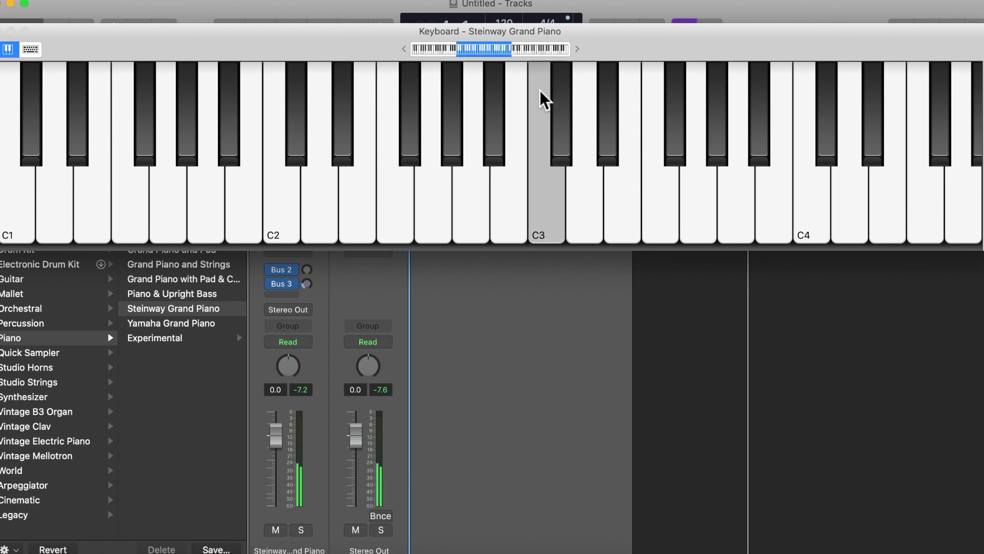
click(586, 106)
click(631, 106)
click(660, 109)
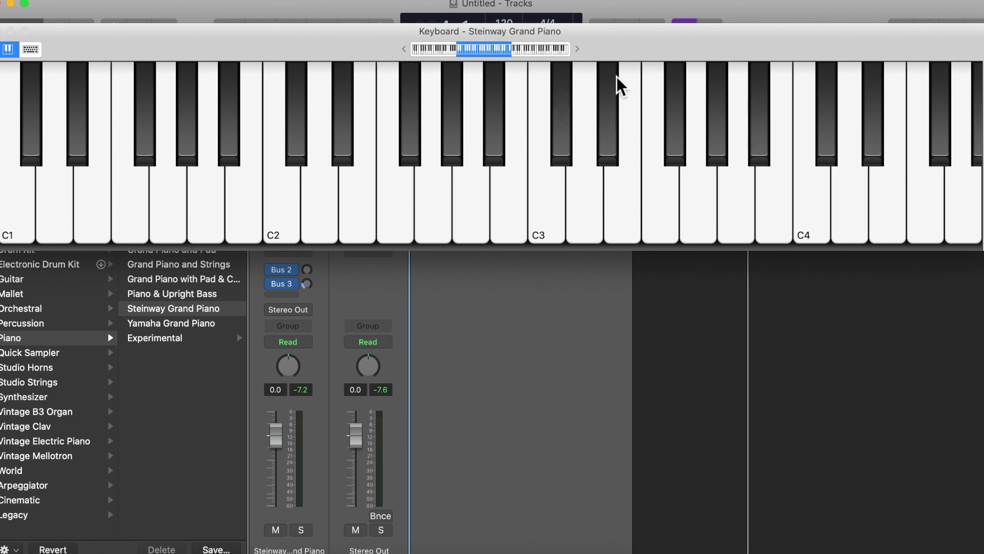
Step: Play C3 twice, then step up through E3, F3, G3 and A3
click(540, 102)
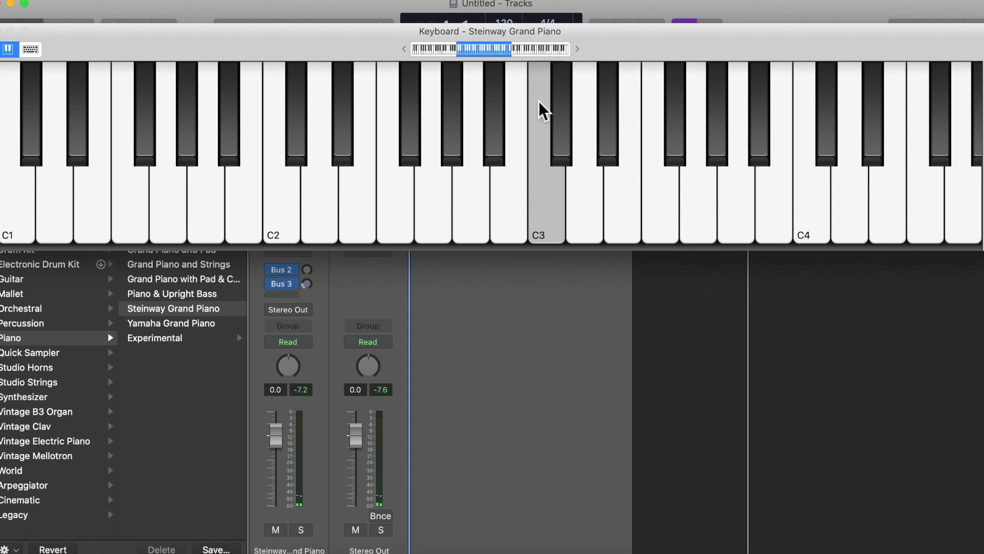
click(541, 106)
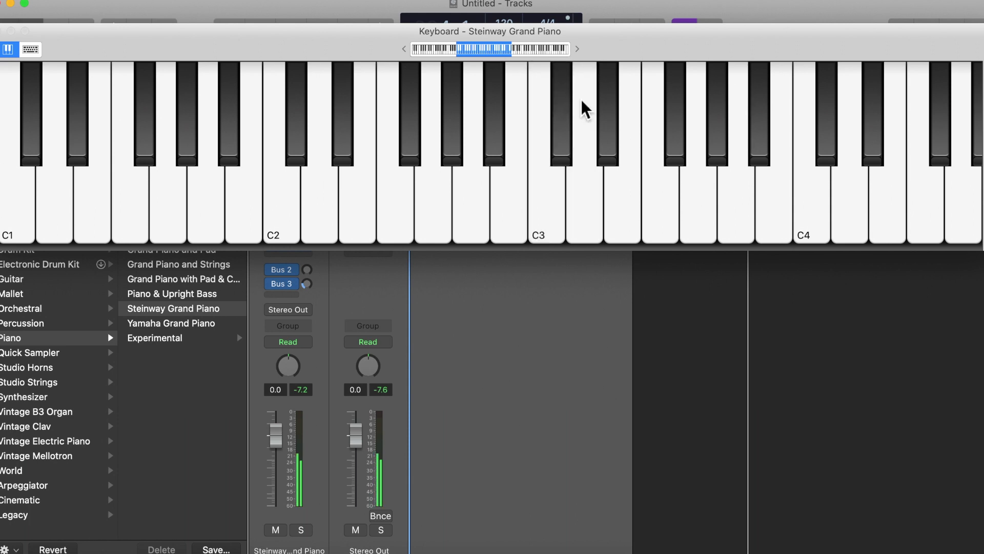
click(633, 120)
click(655, 116)
click(698, 123)
click(742, 98)
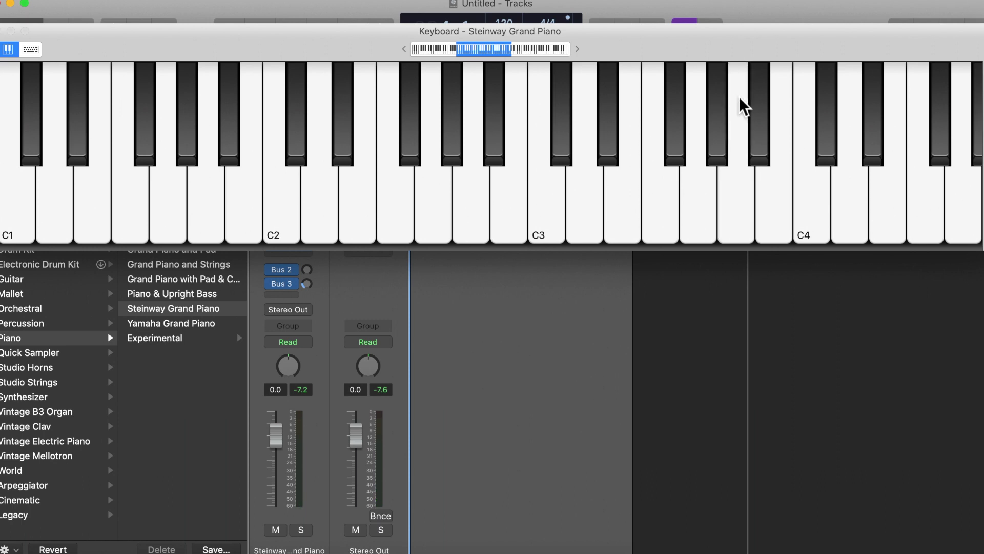
Step: Load the Boesendorfer Grand Piano patch and play C3, D3, E3 and F3 on it
key(Up)
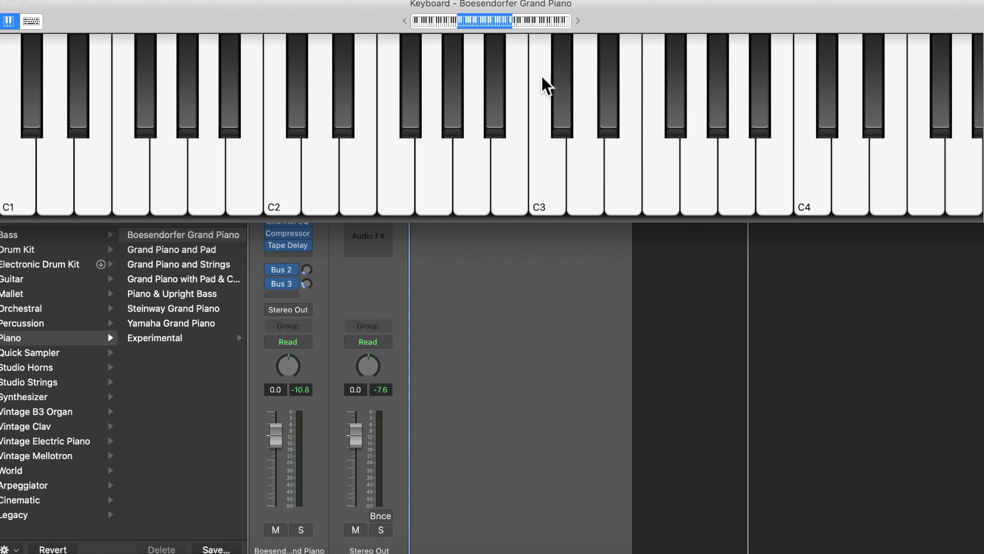
click(545, 84)
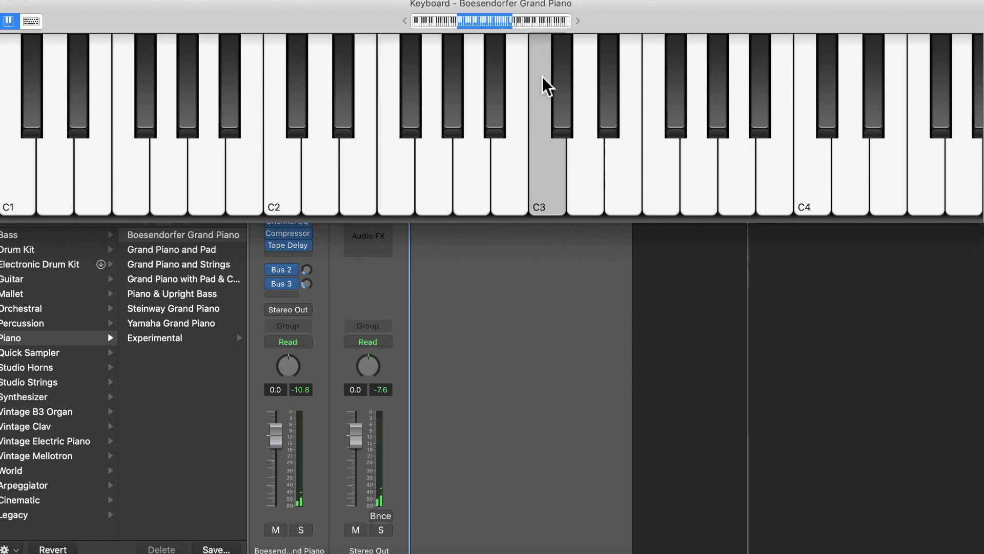
click(588, 87)
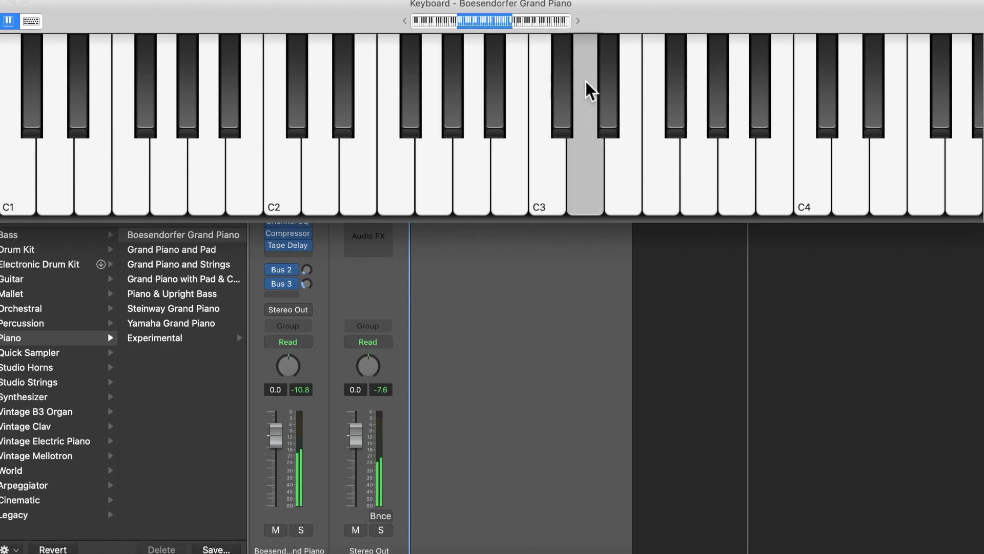
click(631, 94)
click(653, 88)
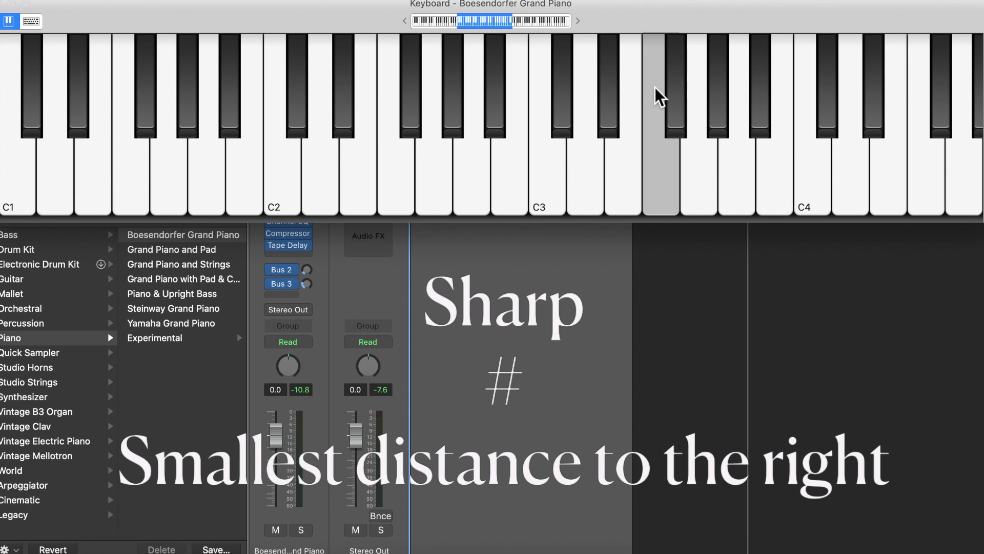
Step: Play the black keys F#3 and G#3 on the Boesendorfer Grand Piano
click(682, 95)
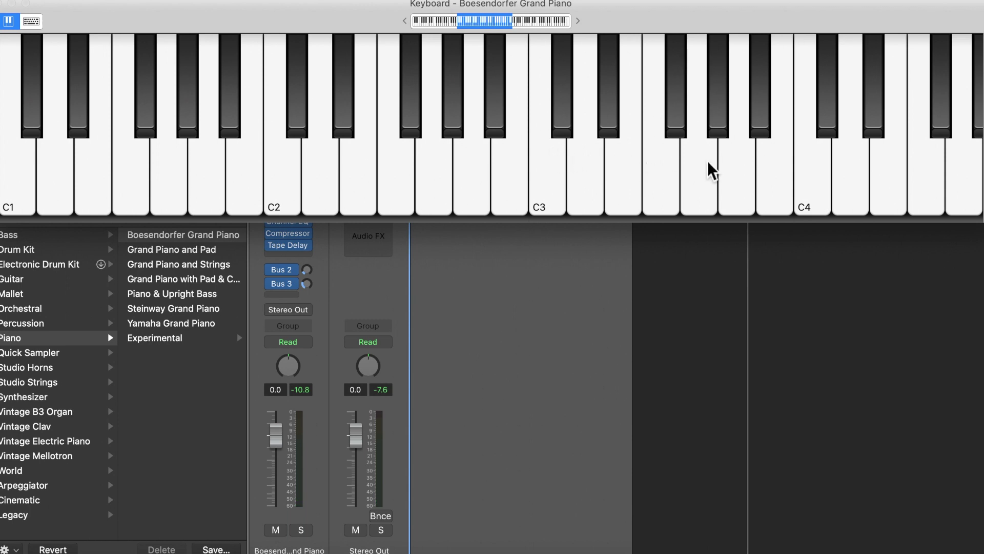
click(722, 119)
Step: Play C3, D3 and E3, then E flat 3, the black key just below E3
click(546, 140)
click(581, 93)
click(625, 90)
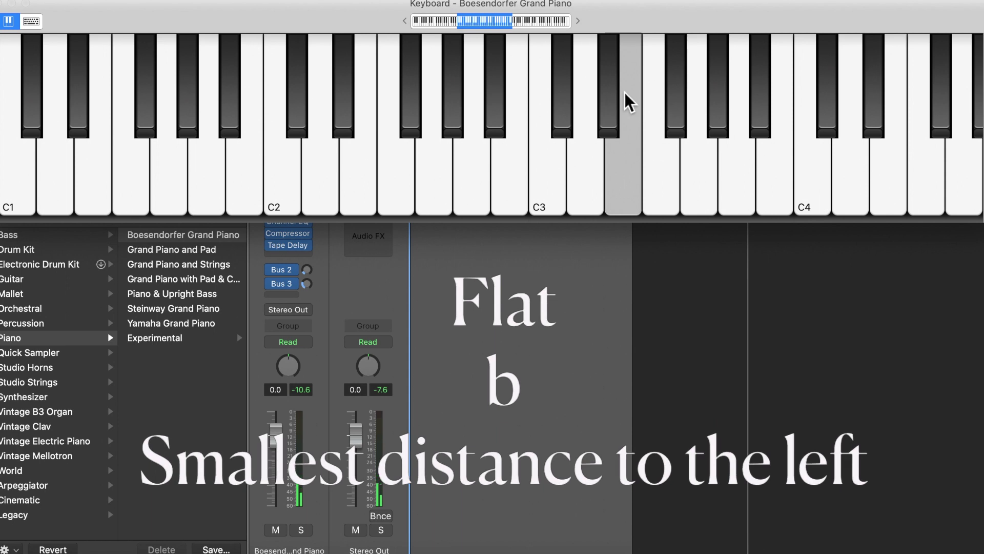
click(618, 93)
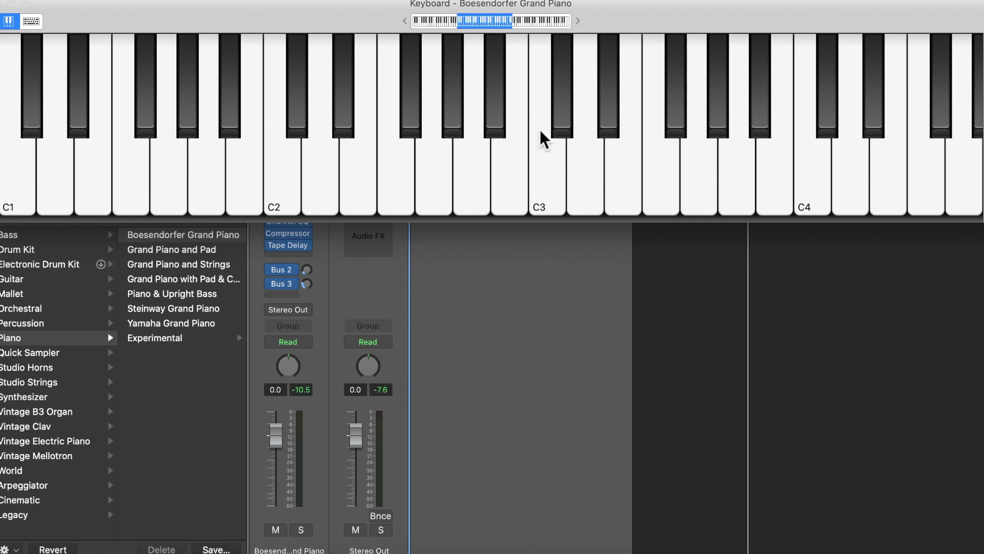
Step: Play C3, D3 and D sharp 3, then E3, then C3 and the next white key
click(543, 109)
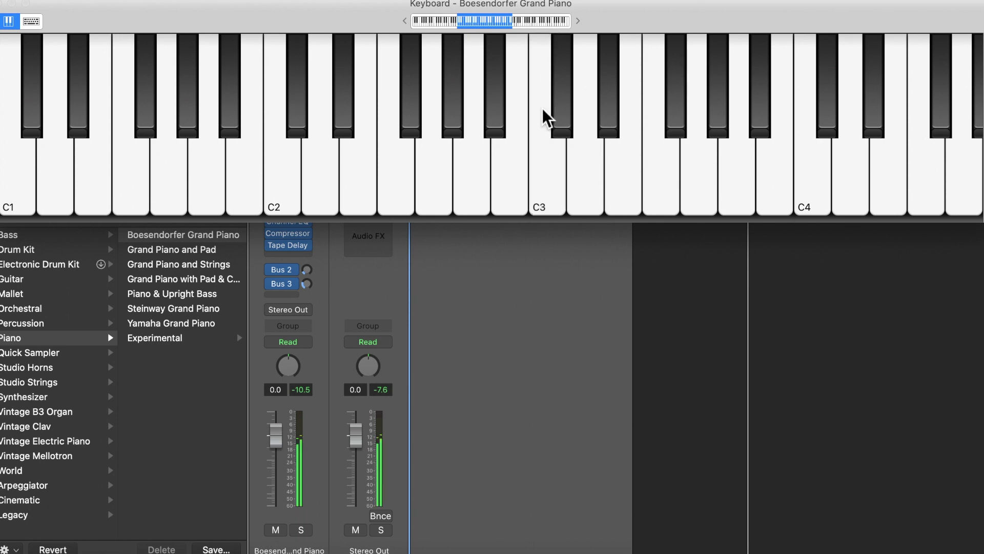
click(584, 91)
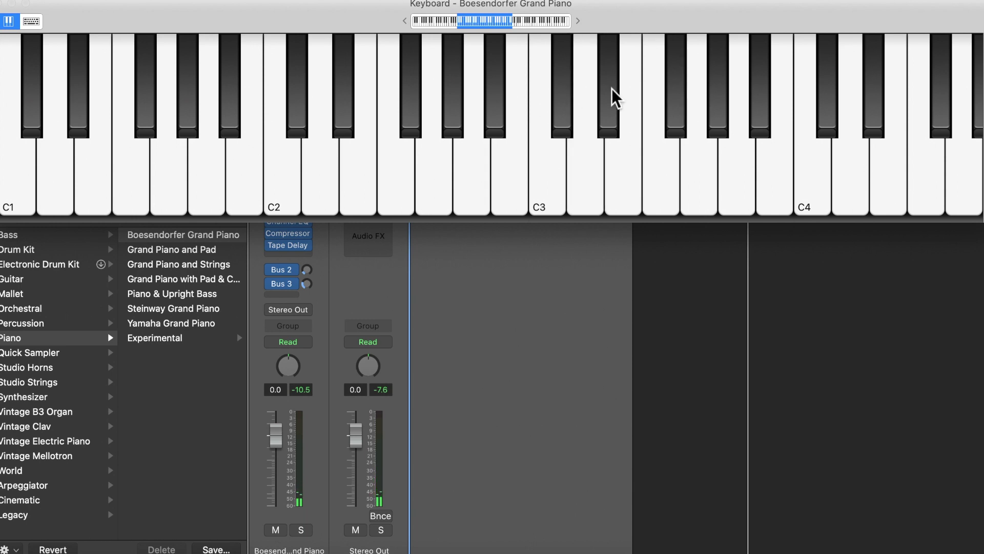
click(610, 89)
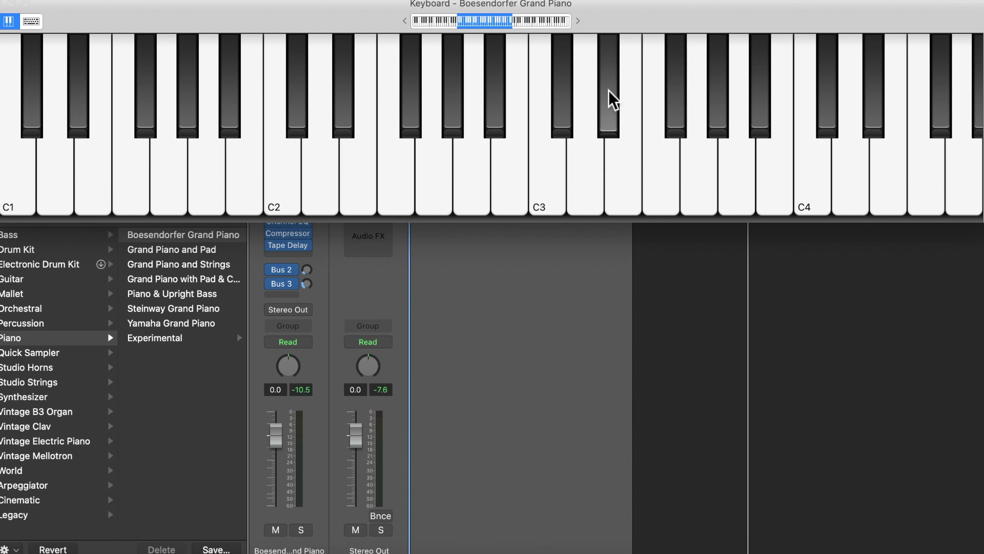
click(628, 118)
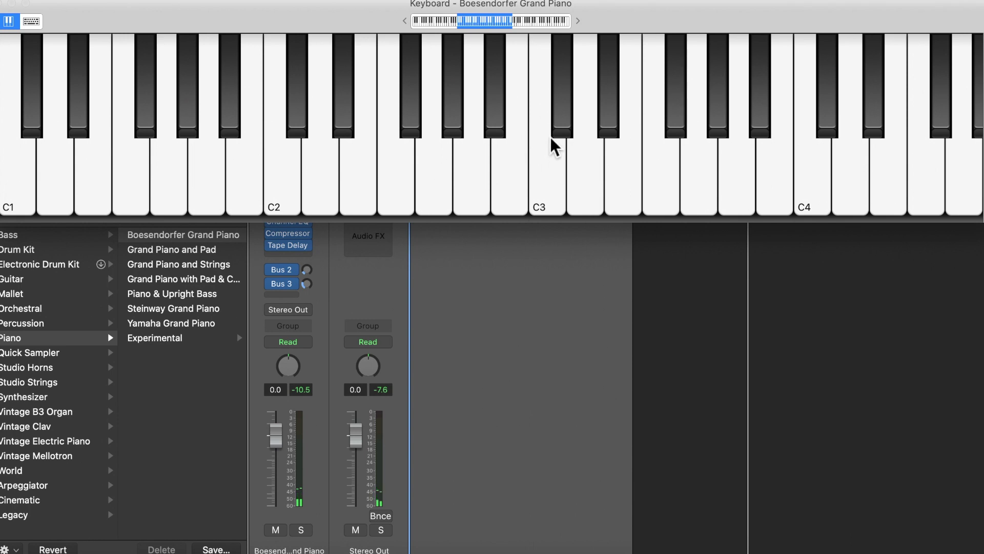
click(551, 138)
click(626, 136)
Step: Play C sharp 3 twice and E3 three times, then B3 followed by C4
click(565, 95)
click(561, 94)
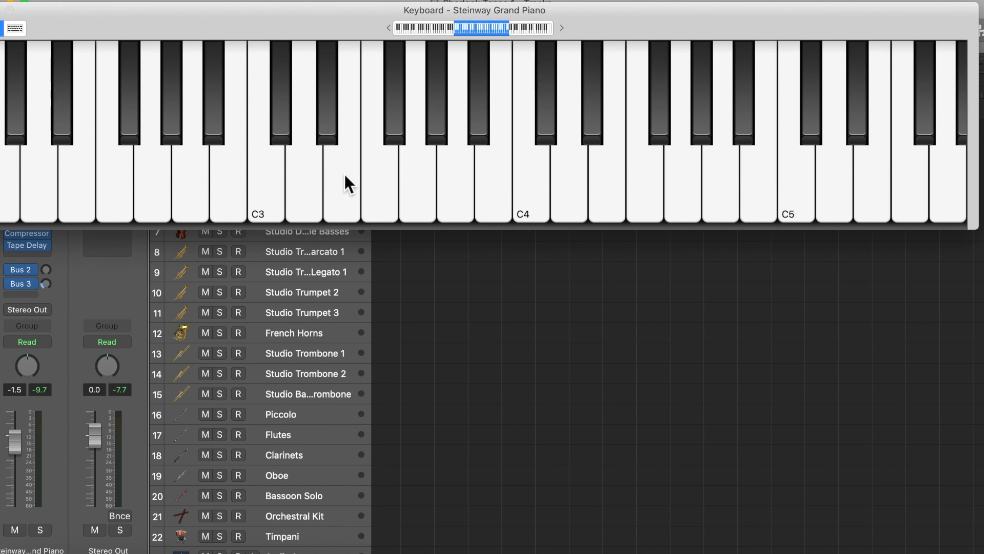
click(349, 124)
click(349, 106)
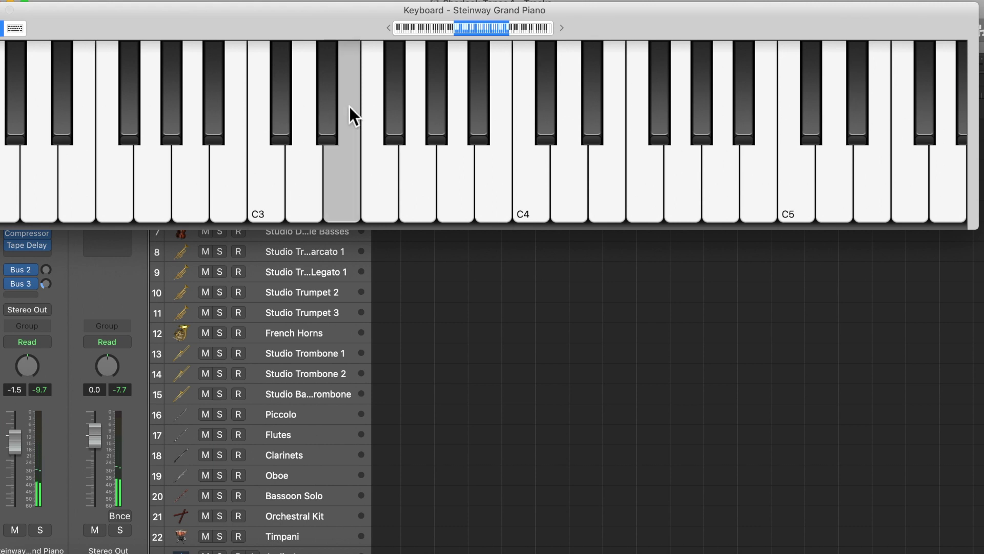
click(372, 106)
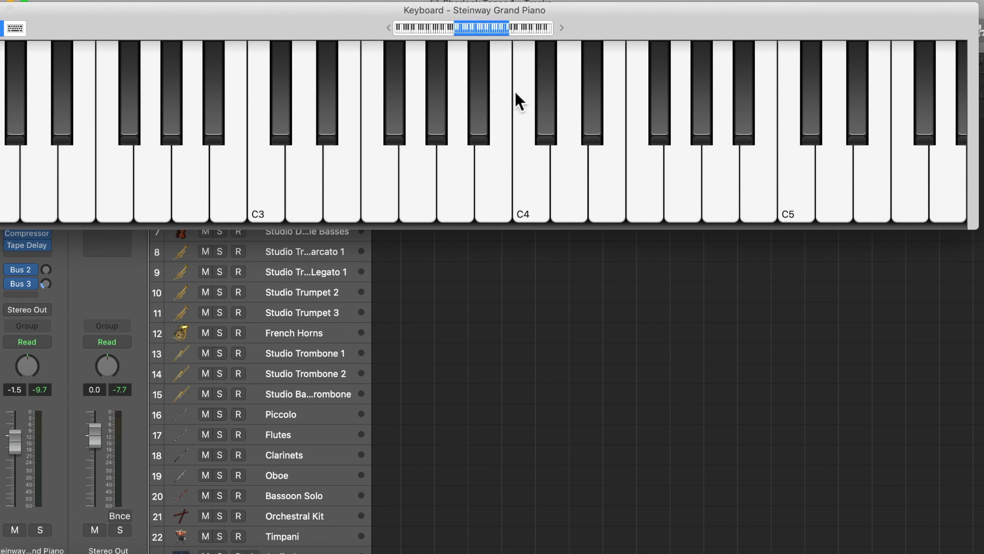
click(496, 151)
click(521, 154)
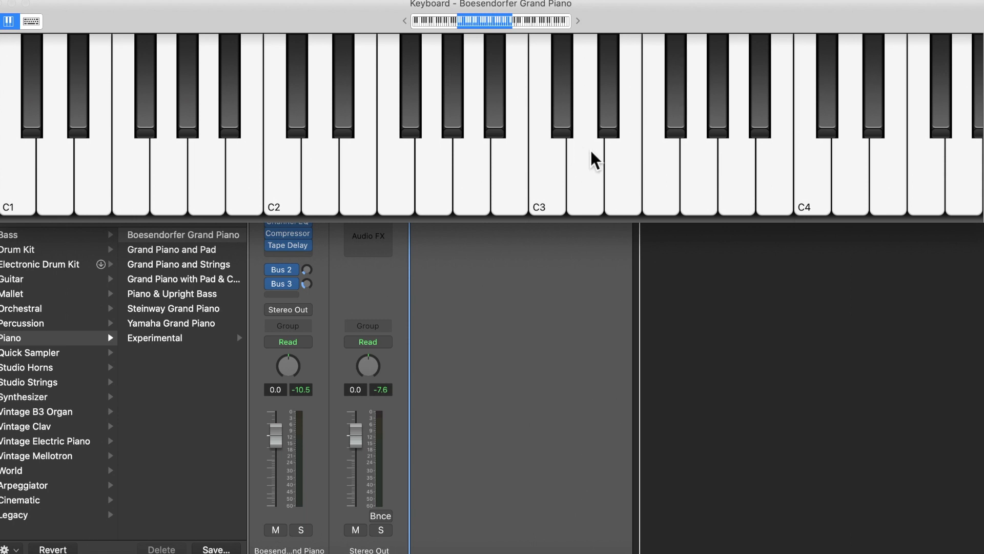
Step: Play F sharp 3 on the Boesendorfer Grand Piano, then slide up to G3 and release it
click(677, 79)
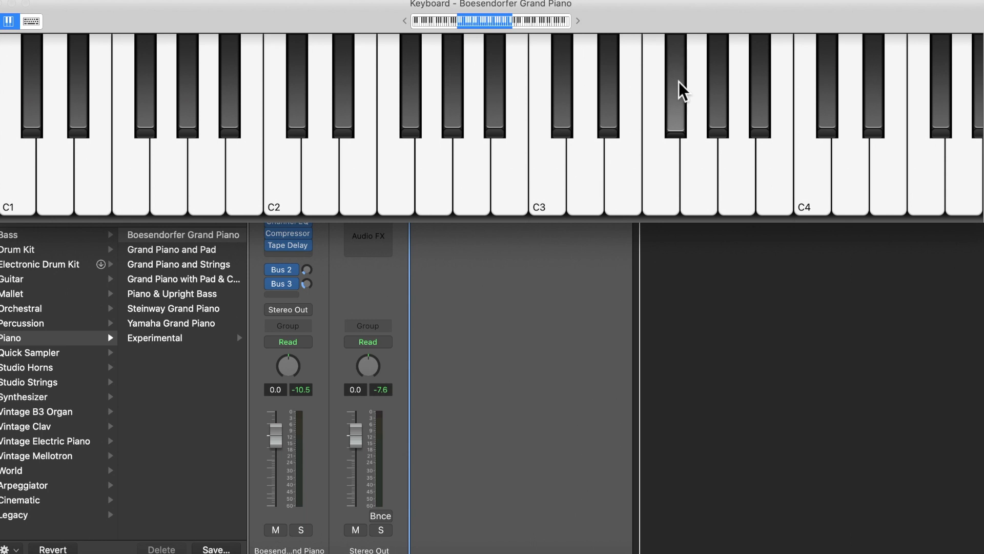
drag(681, 87, 697, 115)
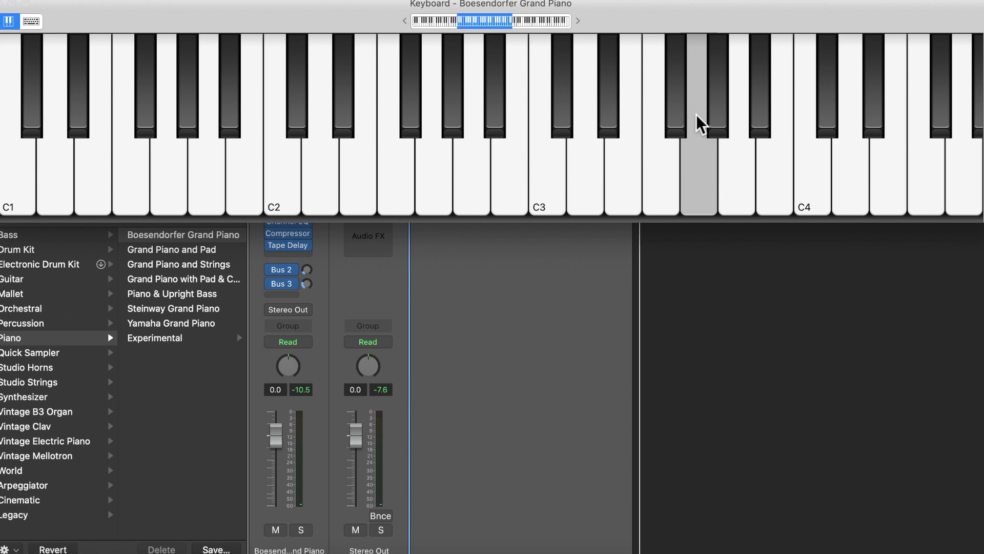
drag(696, 115, 696, 112)
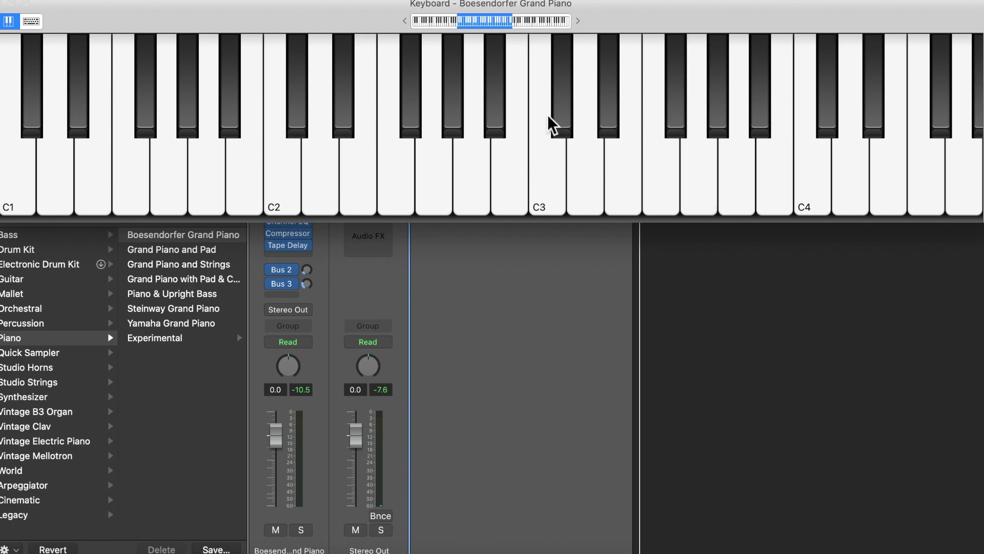
Step: Run up the white keys C3, D3, E3, F3 and G3, then play F sharp 3
click(548, 119)
click(586, 110)
click(622, 111)
click(653, 113)
drag(692, 109, 693, 109)
click(676, 102)
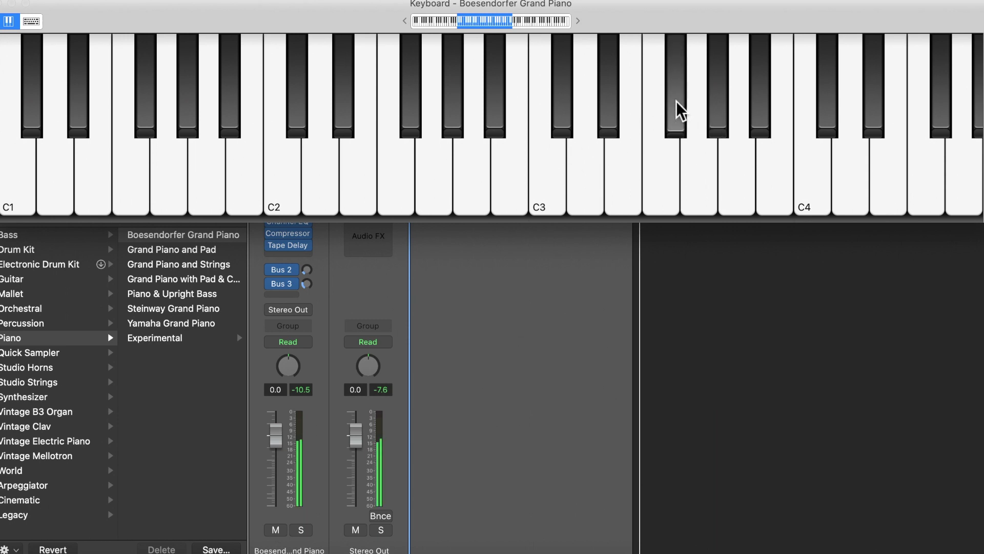